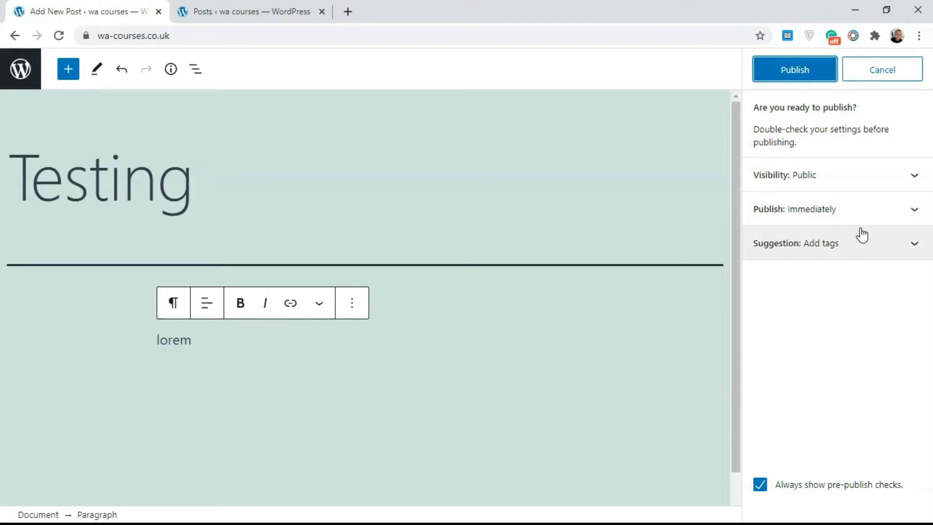
# Try the Password Protected visibility option for the Testing post, and set the visibility back to Public
pyautogui.click(828, 186)
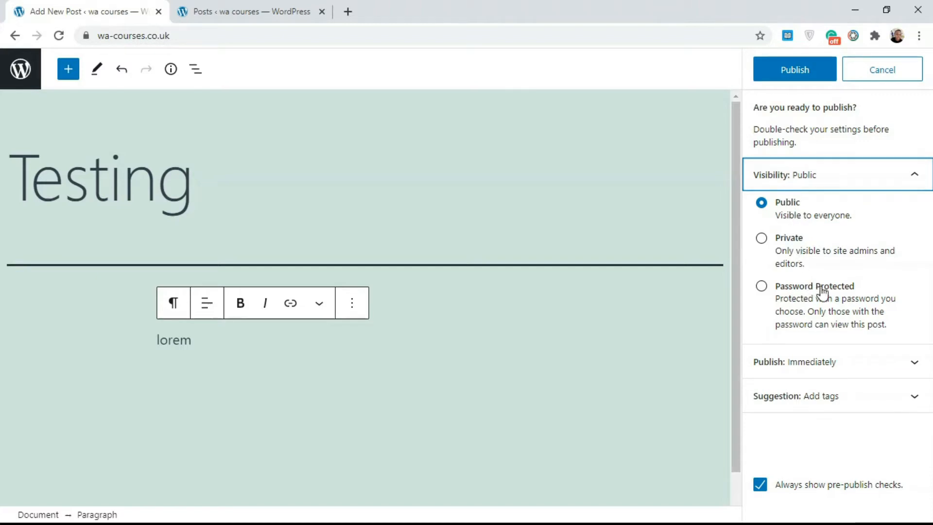
pyautogui.click(810, 175)
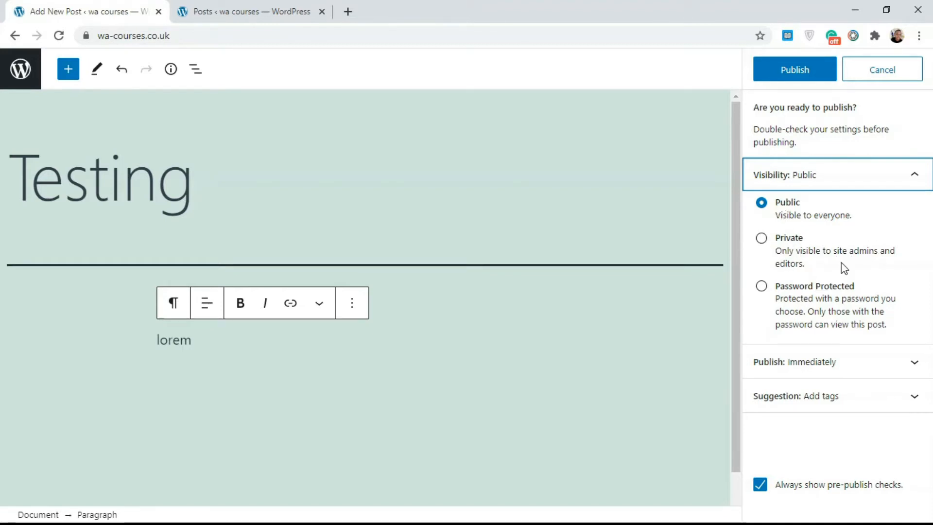
pyautogui.click(763, 288)
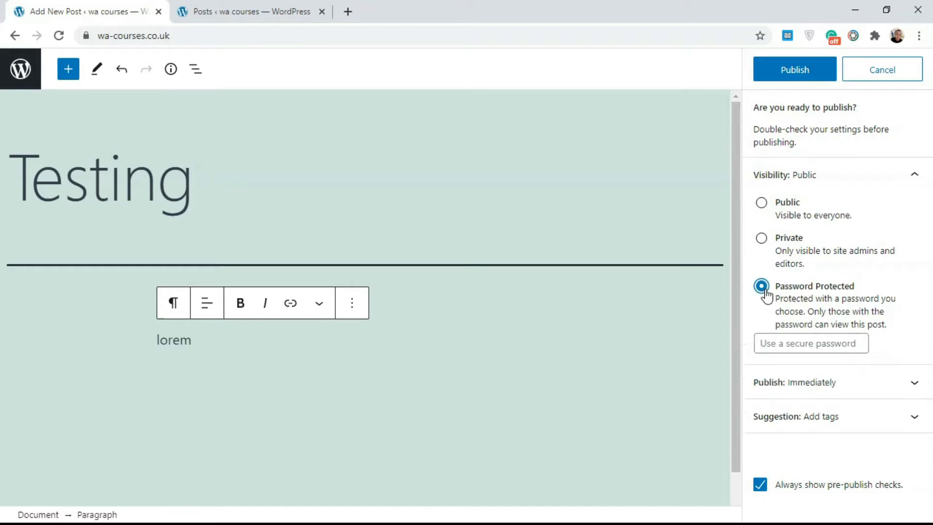
pyautogui.click(787, 345)
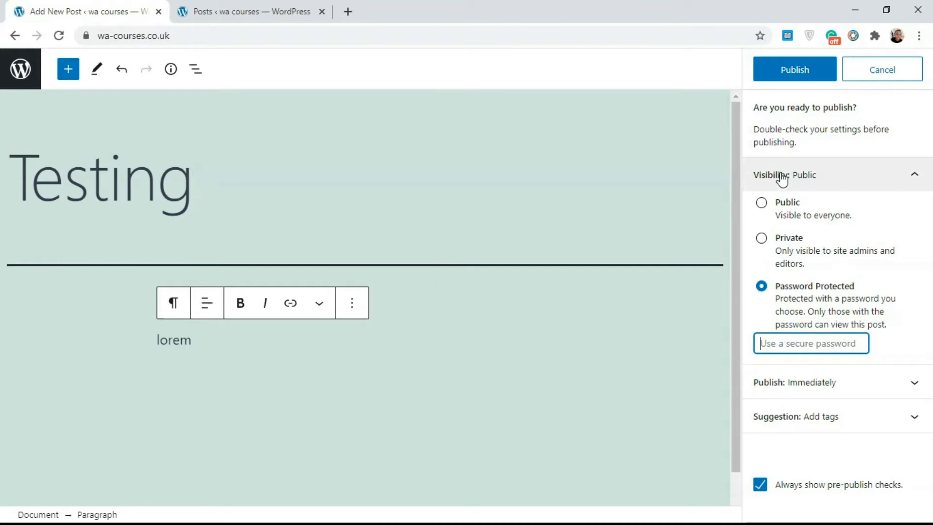
pyautogui.click(761, 204)
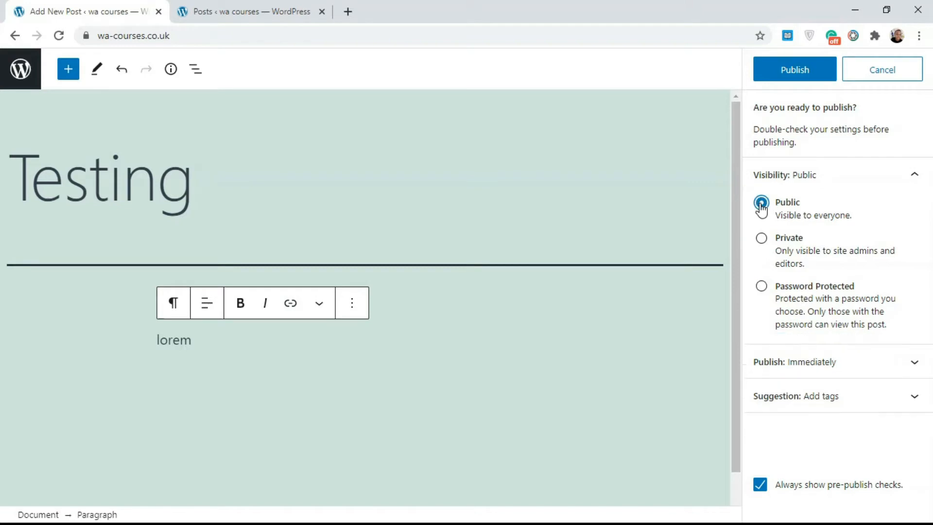
pyautogui.click(889, 186)
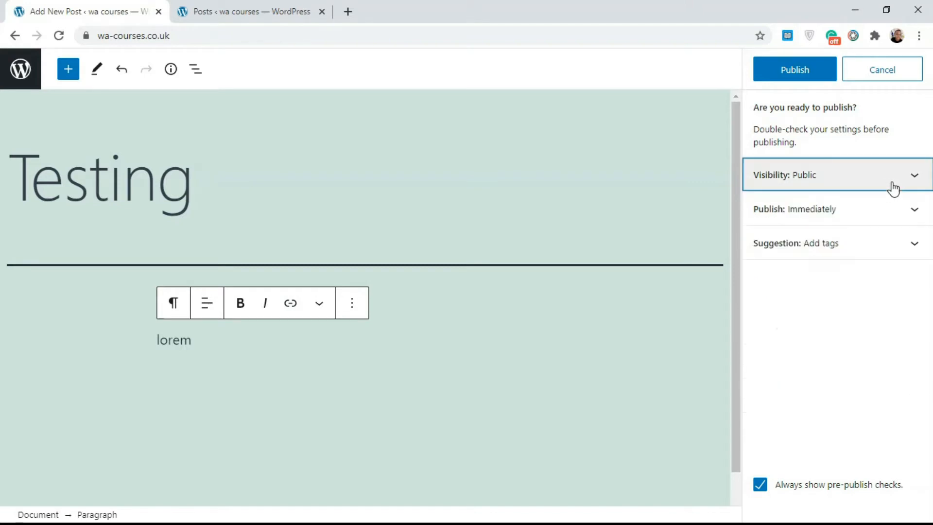
# Try to change the year of the Testing post's publish date to 2020
pyautogui.click(875, 219)
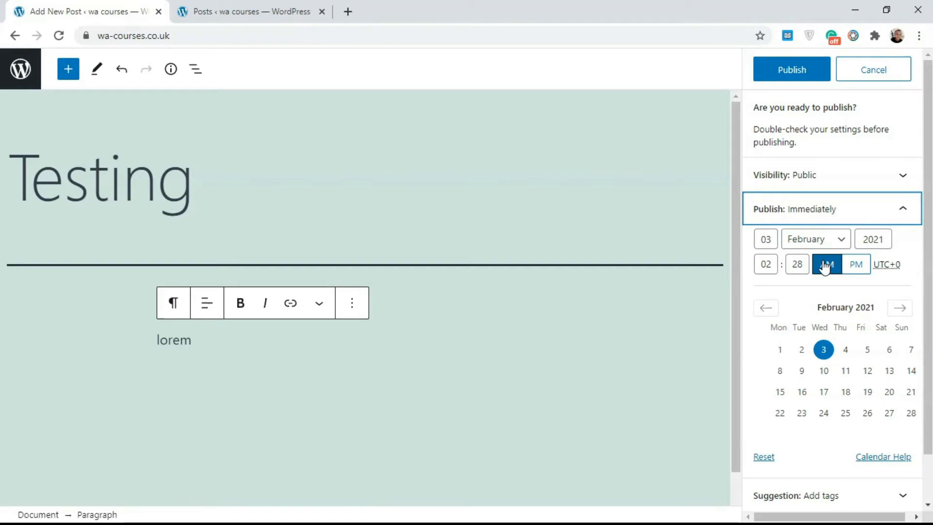
pyautogui.click(882, 246)
pyautogui.press('BackSpace')
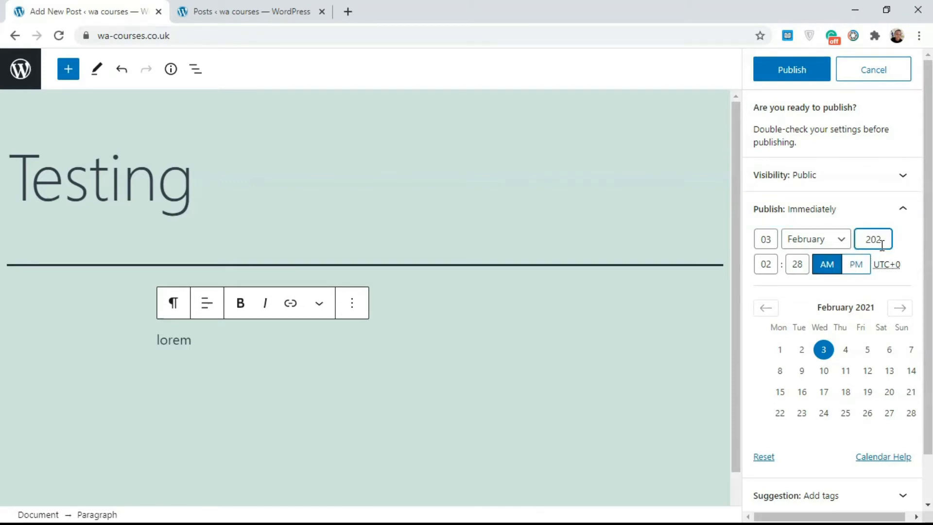
pyautogui.write('0')
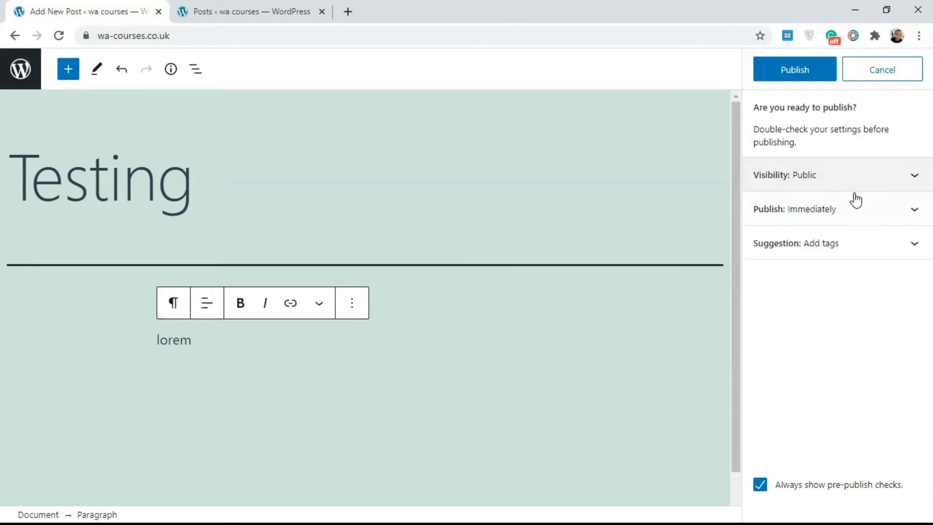
# Set the year of the post's publish date to 2022 and collapse the date settings
pyautogui.click(859, 214)
pyautogui.click(885, 240)
pyautogui.press('BackSpace')
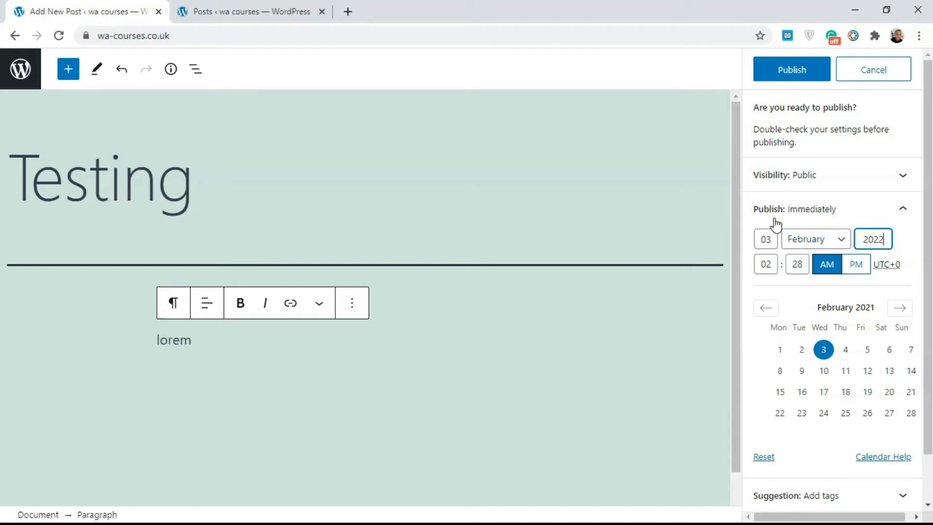
pyautogui.click(903, 210)
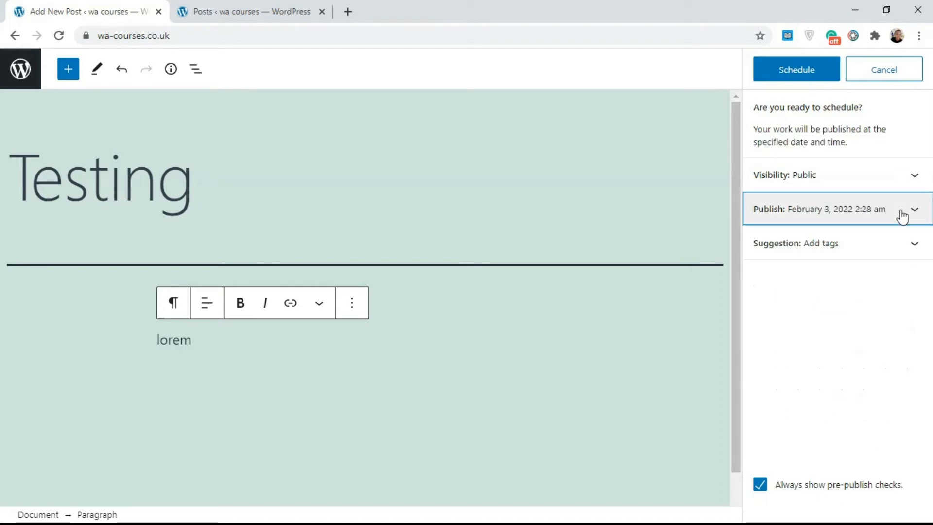
# Set the post's publish year to 2021 and close the date settings
pyautogui.click(900, 222)
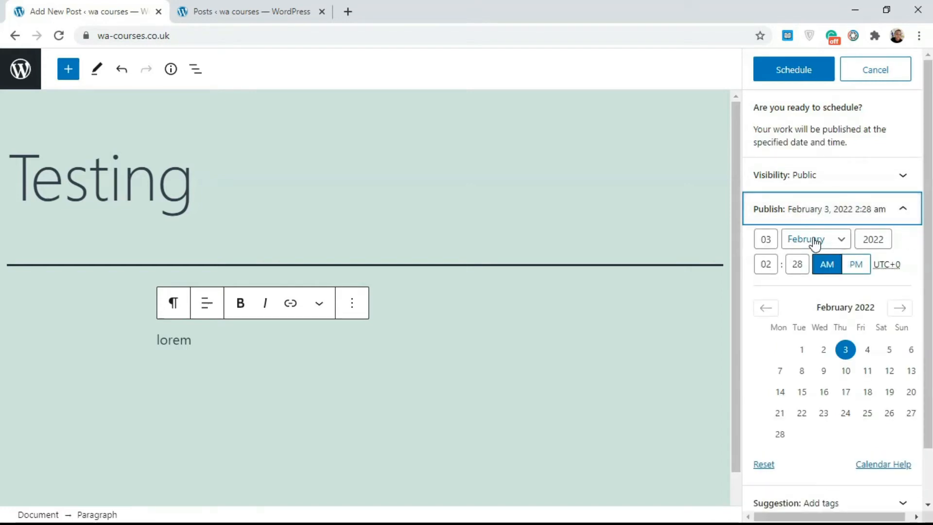
pyautogui.click(884, 239)
pyautogui.write('1')
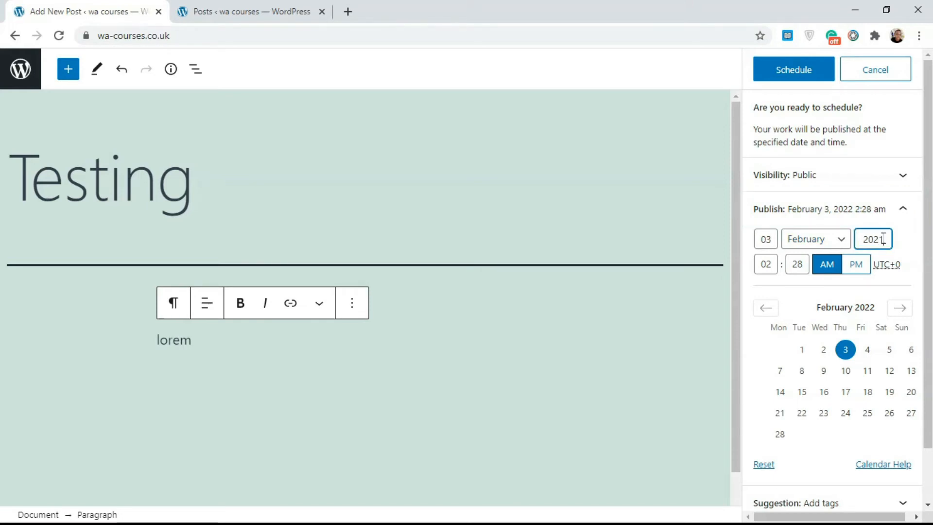
pyautogui.click(898, 220)
pyautogui.click(899, 219)
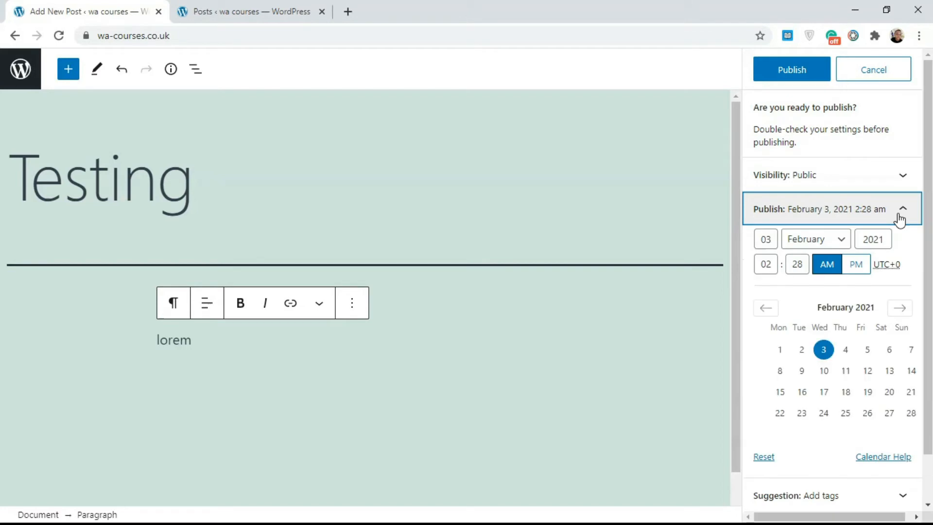
pyautogui.click(891, 218)
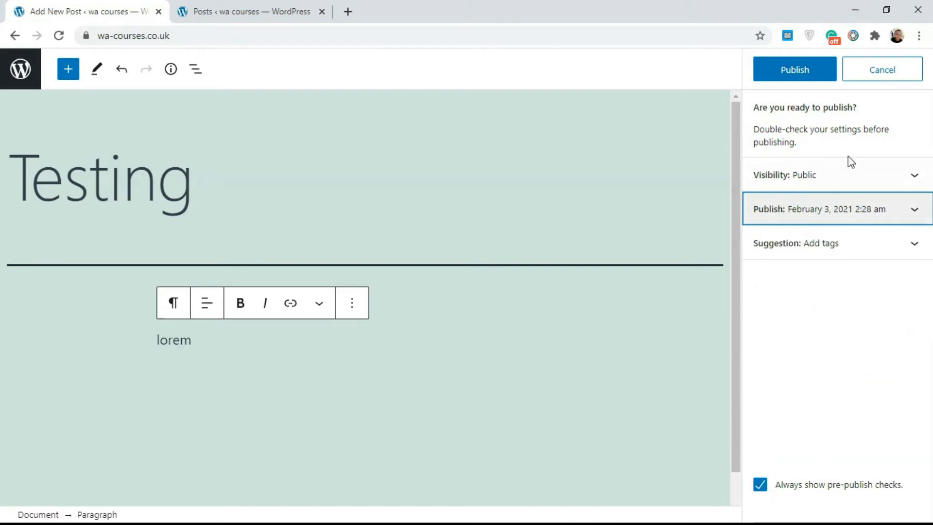
# Publish the Testing post and view the live page down to its publication details
pyautogui.click(794, 73)
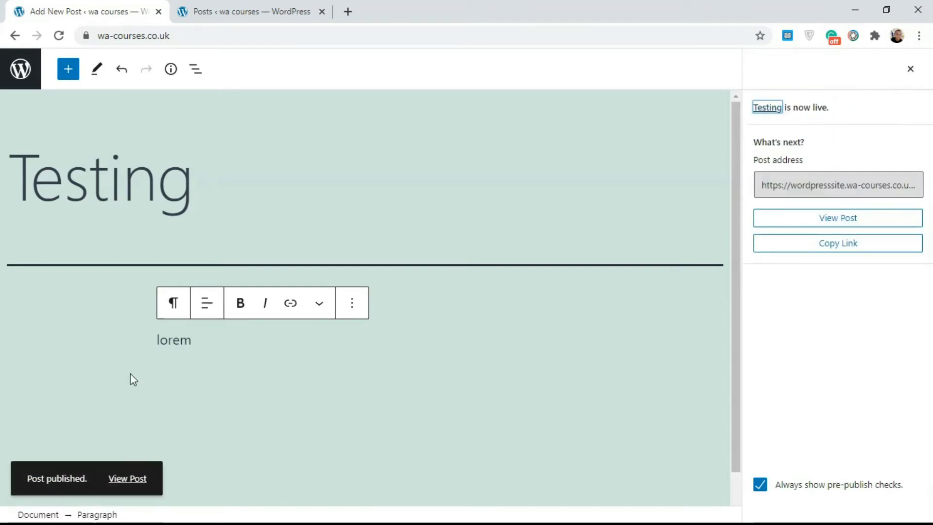
pyautogui.click(127, 479)
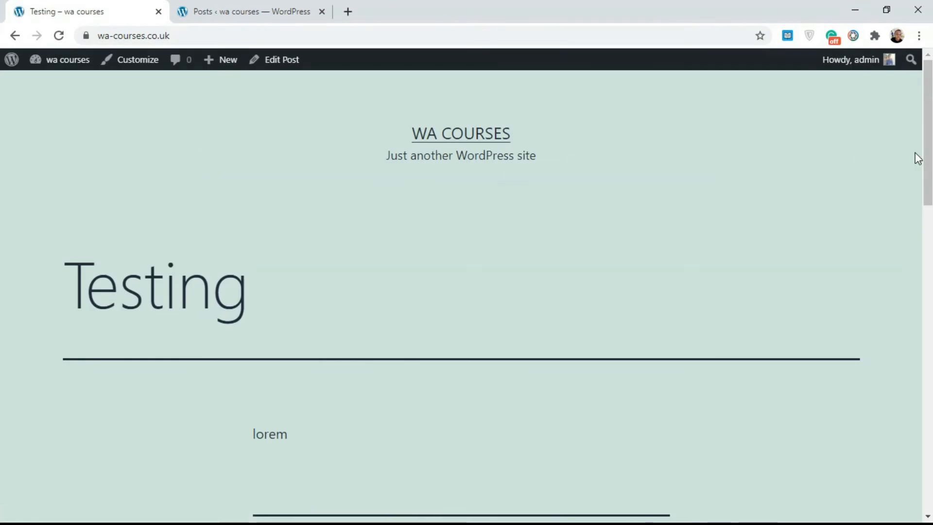
pyautogui.moveTo(926, 164); pyautogui.dragTo(917, 200)
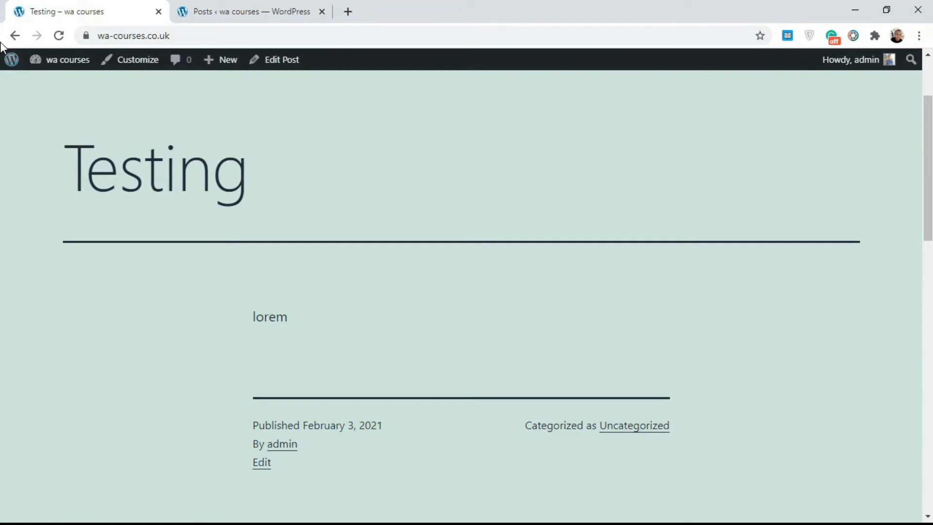
# Return to the Testing post's editor and switch the post to draft
pyautogui.click(14, 36)
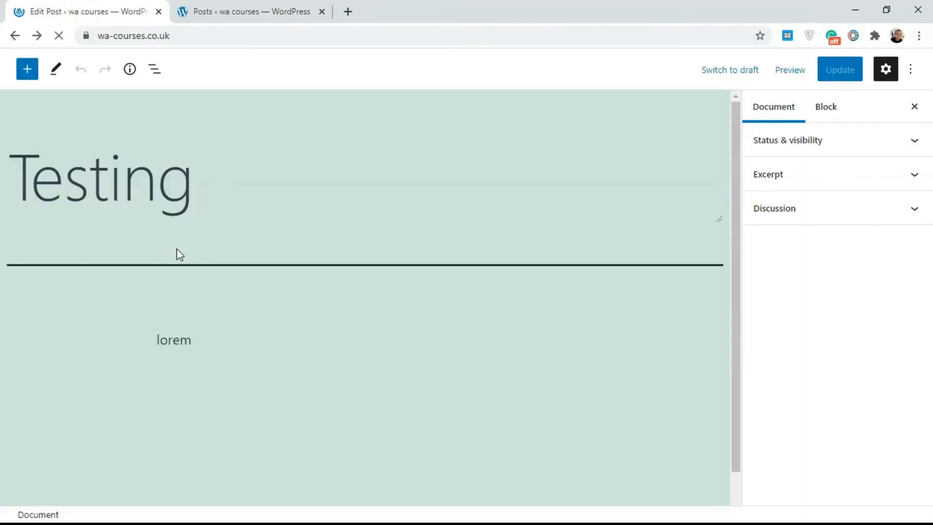
pyautogui.click(746, 71)
pyautogui.click(533, 113)
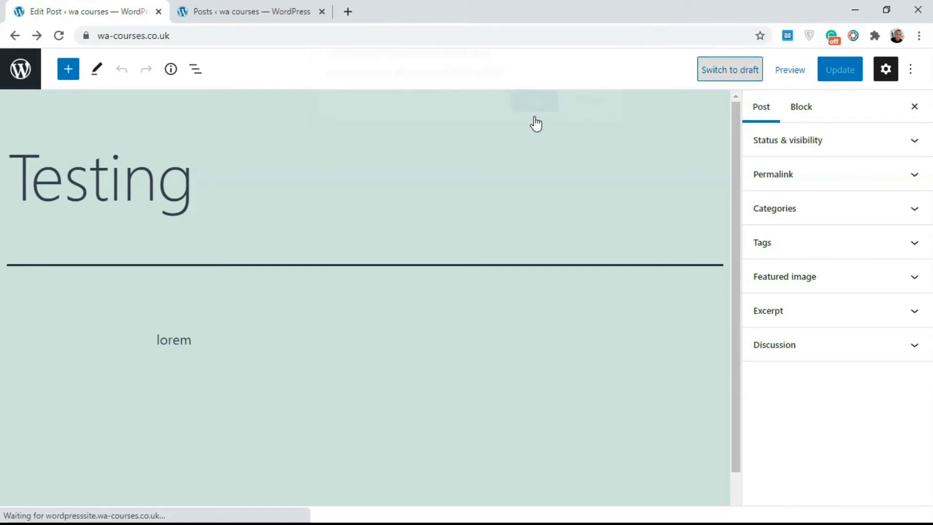
# Refresh the list of all posts and use Quick Edit to set the Testing draft's status to Published
pyautogui.click(259, 7)
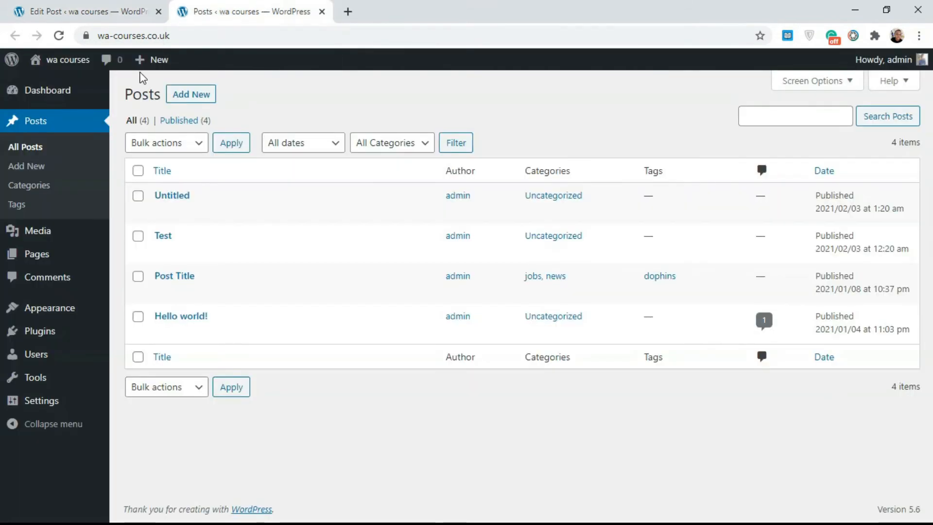
pyautogui.click(60, 36)
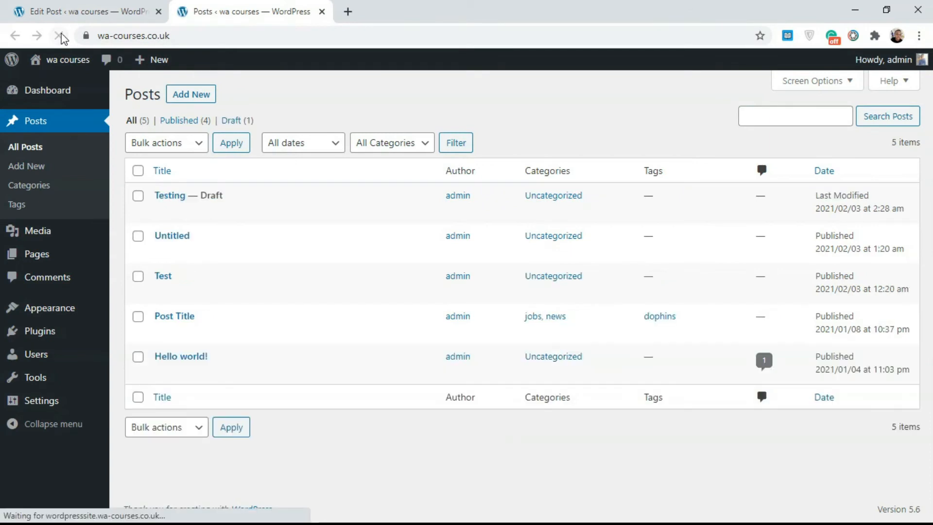
pyautogui.moveTo(256, 189)
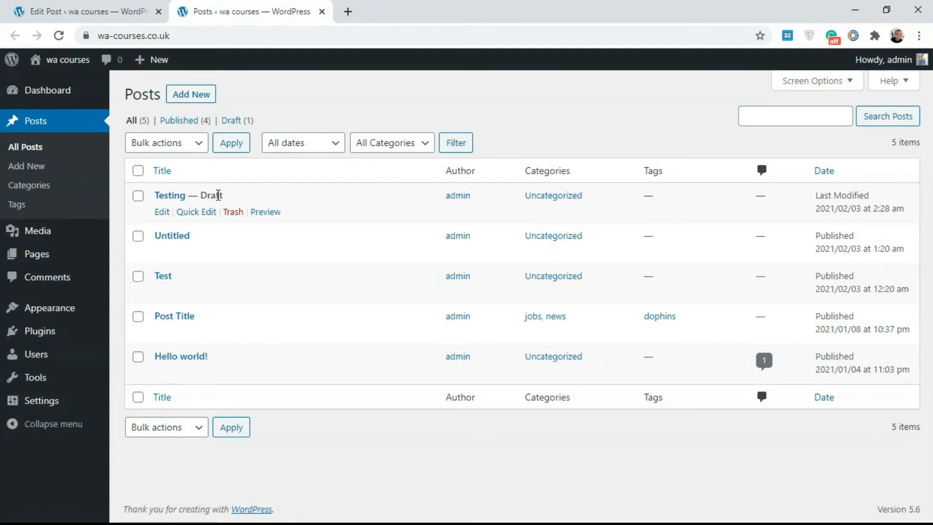
pyautogui.click(192, 213)
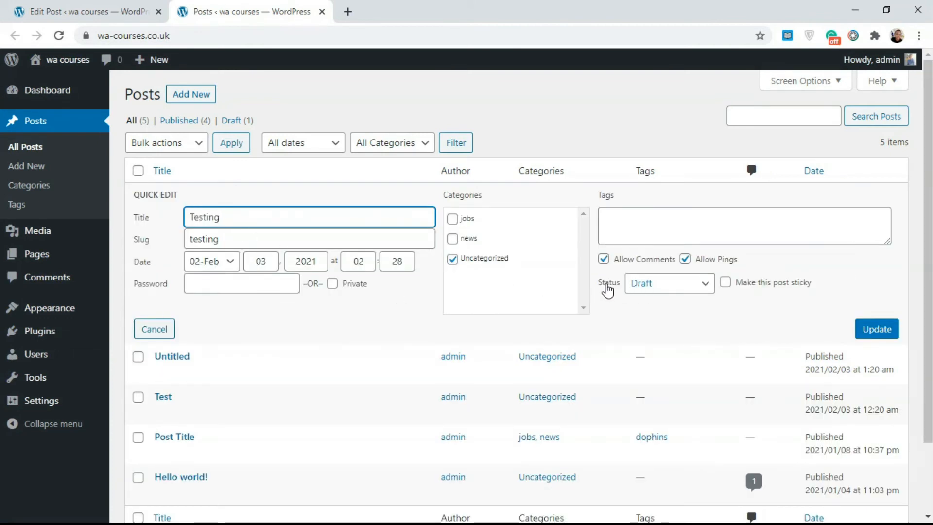
pyautogui.click(669, 286)
pyautogui.click(671, 303)
pyautogui.click(647, 291)
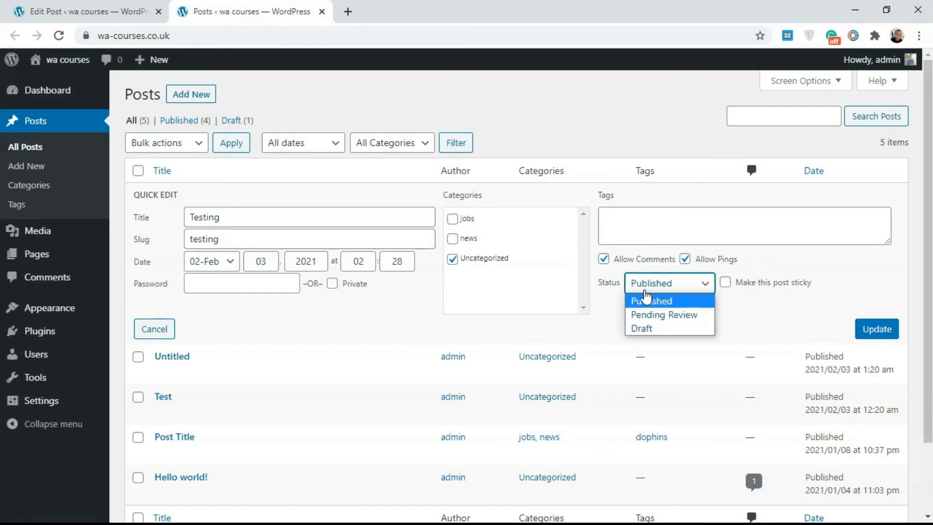
pyautogui.click(660, 302)
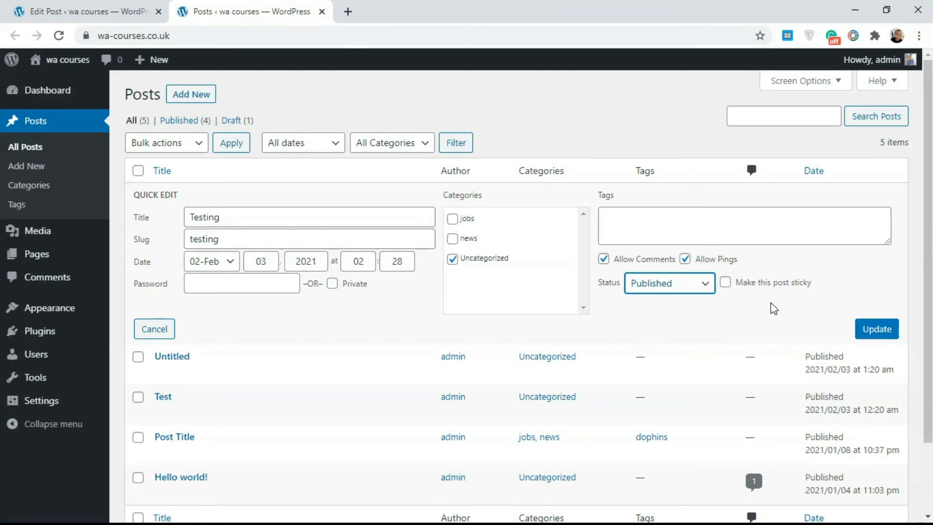
pyautogui.click(877, 330)
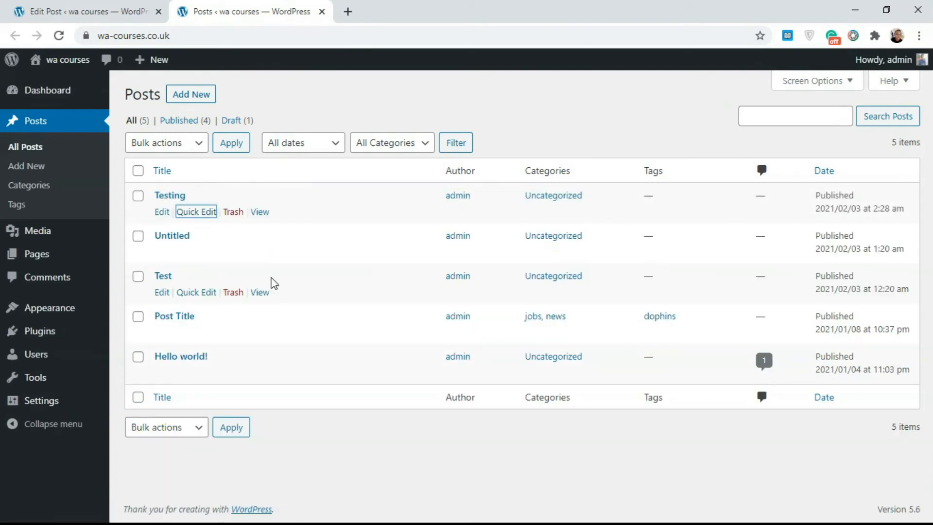
pyautogui.click(137, 171)
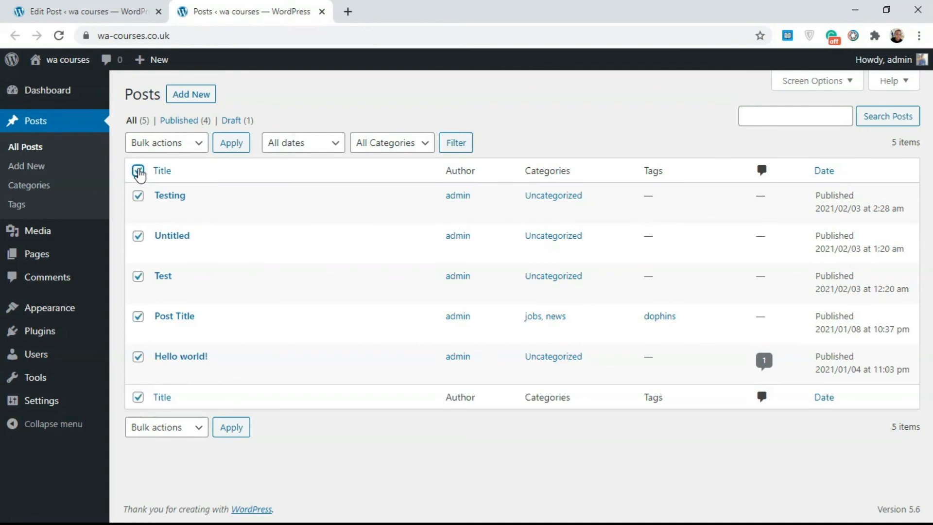
pyautogui.click(139, 236)
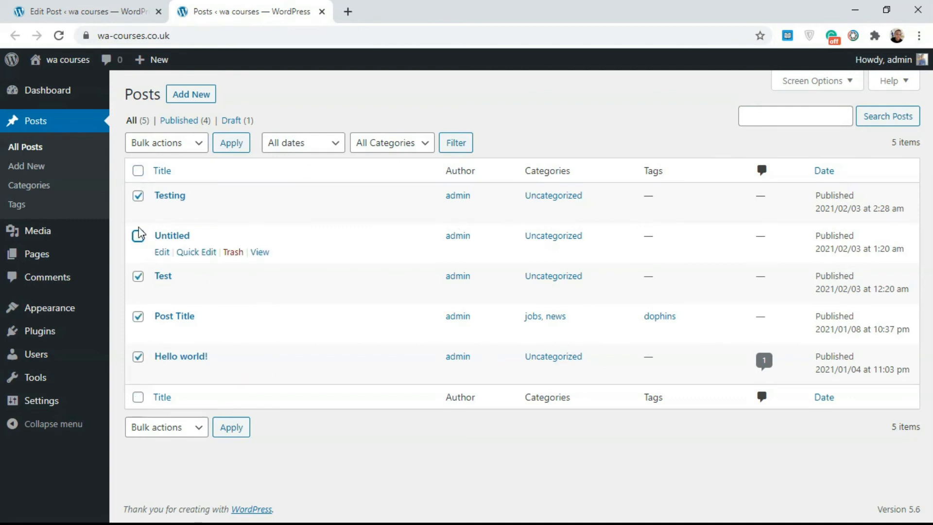
pyautogui.click(138, 171)
pyautogui.click(139, 173)
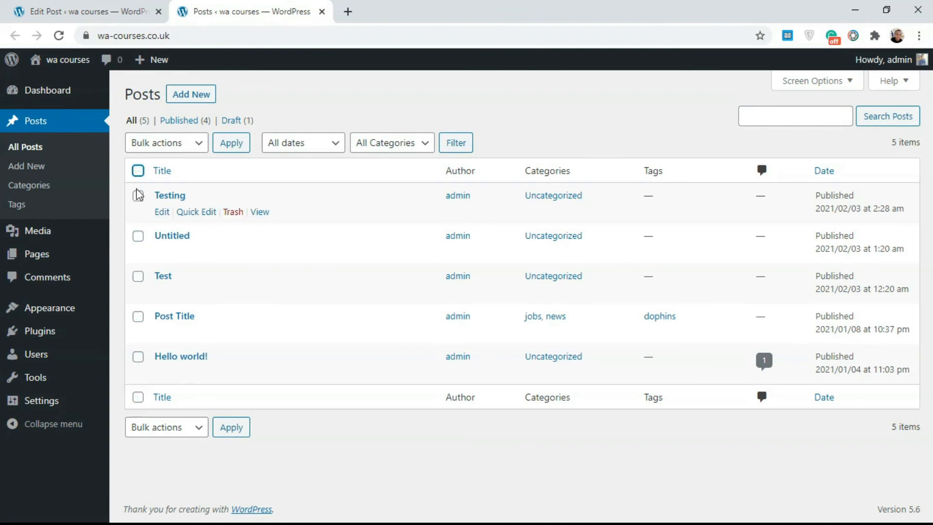
# Bulk edit the Testing, Untitled and Test posts together, setting their status to Published
pyautogui.click(139, 196)
pyautogui.click(139, 236)
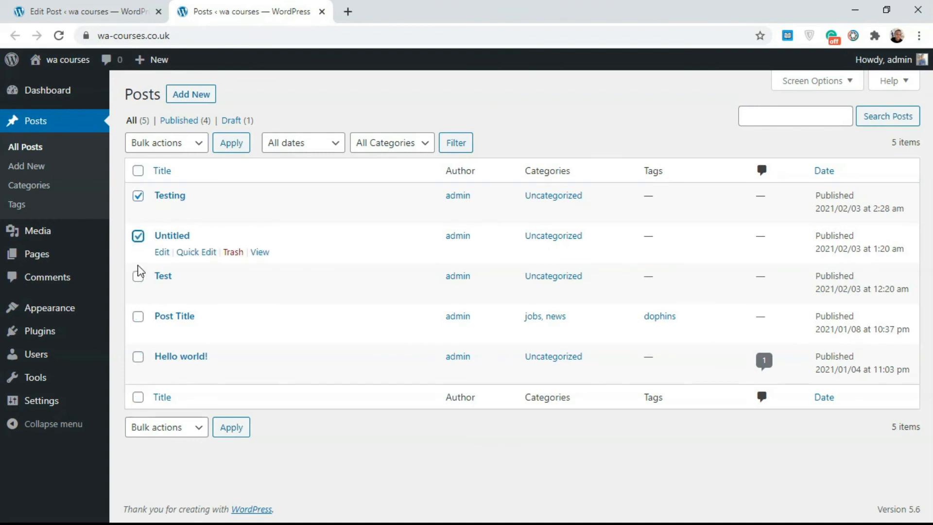
pyautogui.click(138, 276)
pyautogui.click(169, 151)
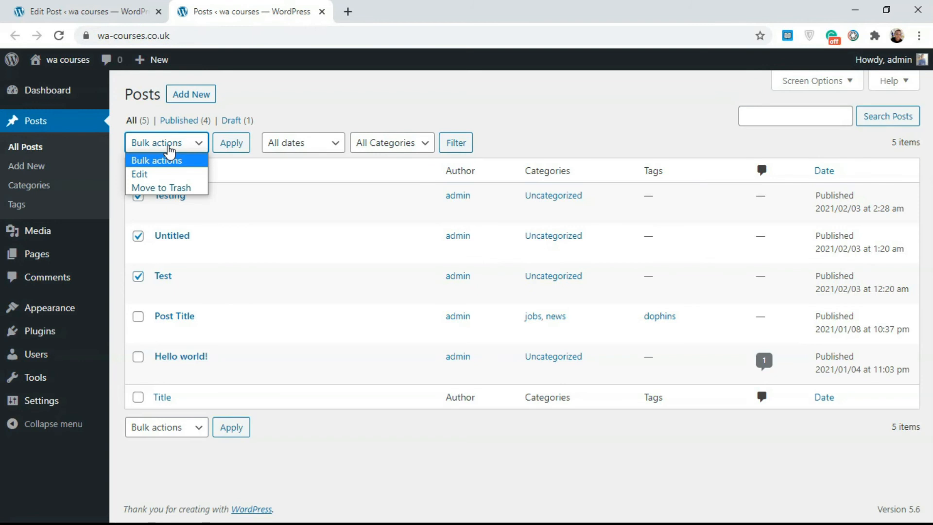
pyautogui.click(169, 176)
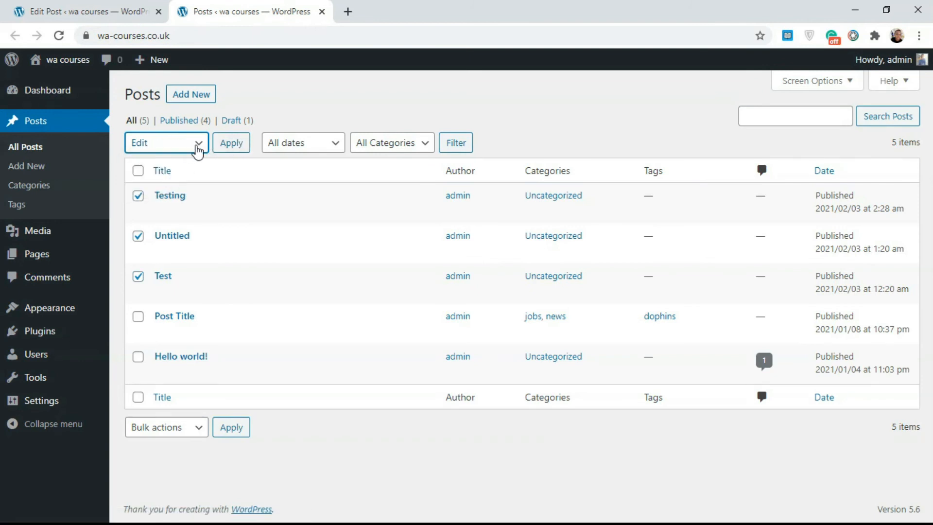
pyautogui.click(248, 149)
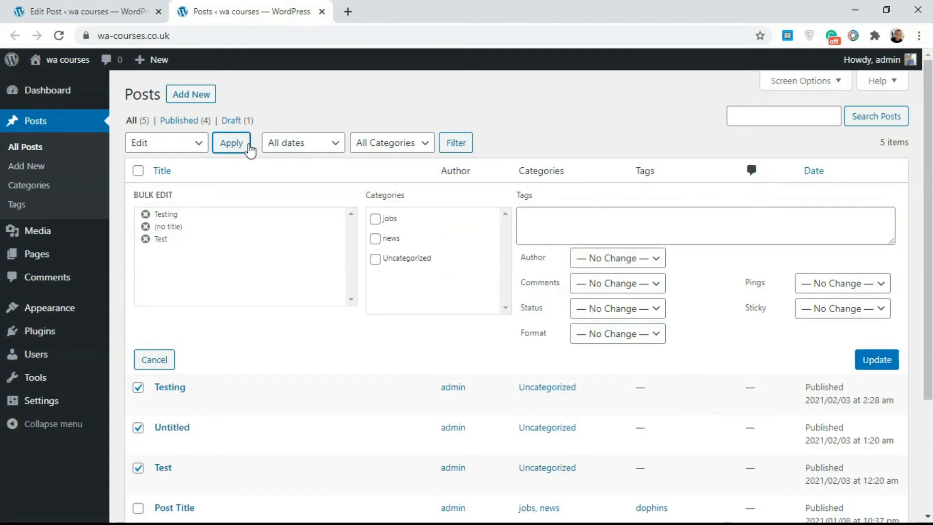
pyautogui.click(593, 315)
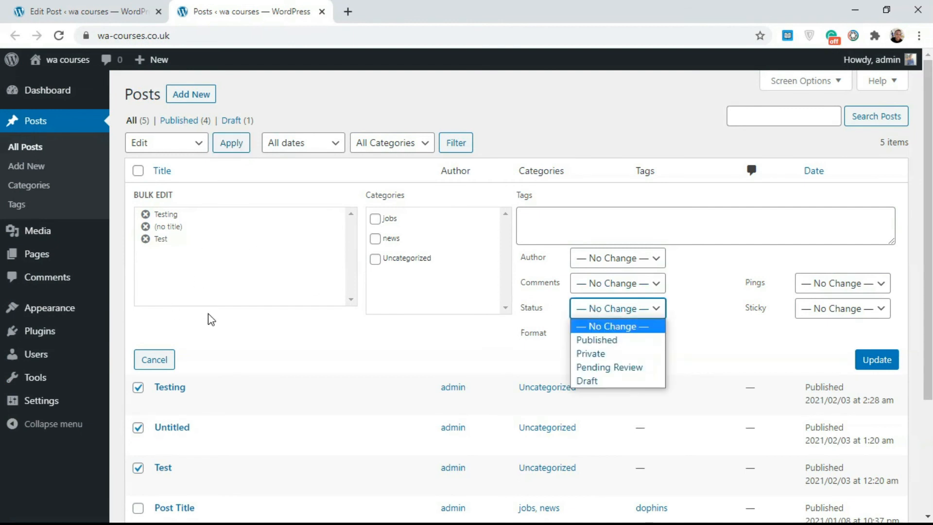
pyautogui.click(623, 340)
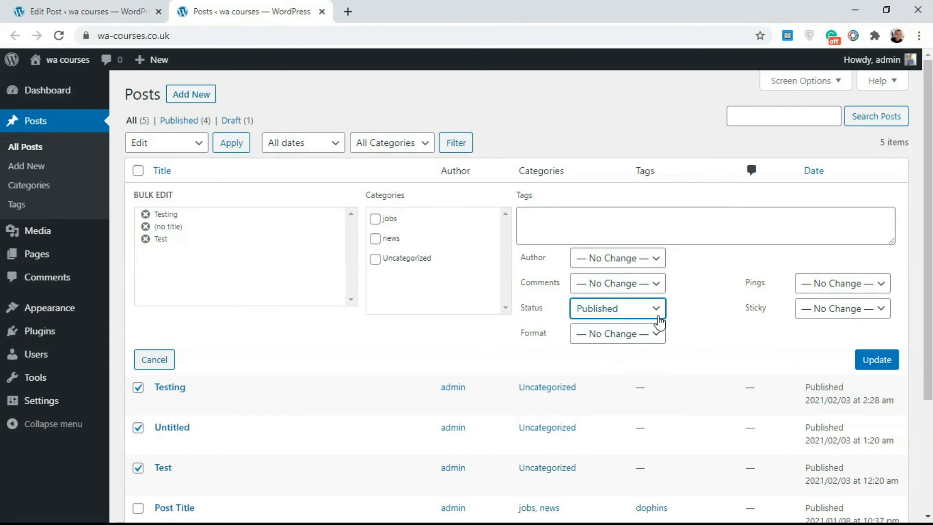
pyautogui.click(877, 359)
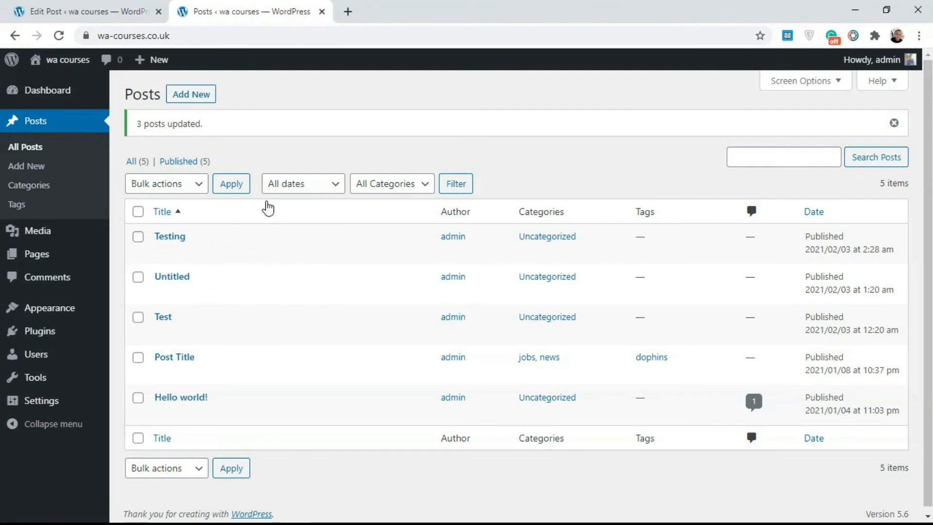
pyautogui.click(128, 9)
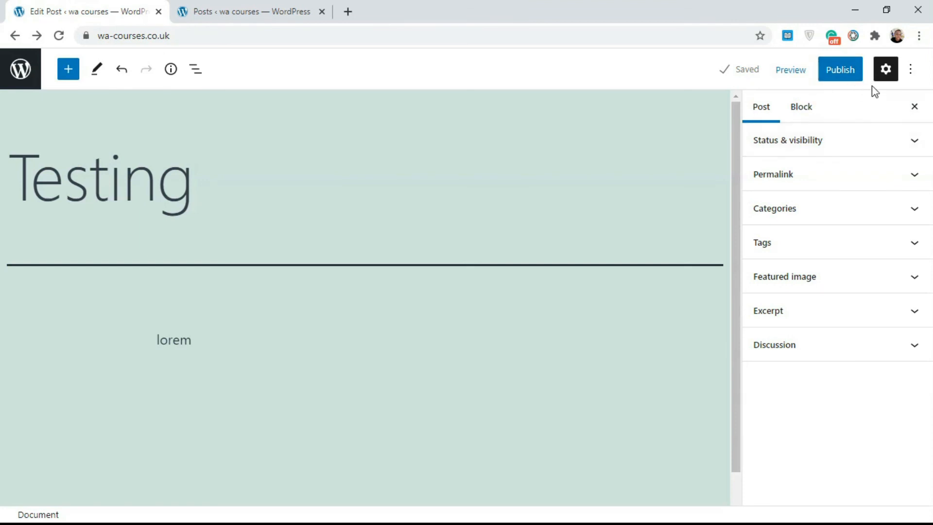
pyautogui.click(261, 9)
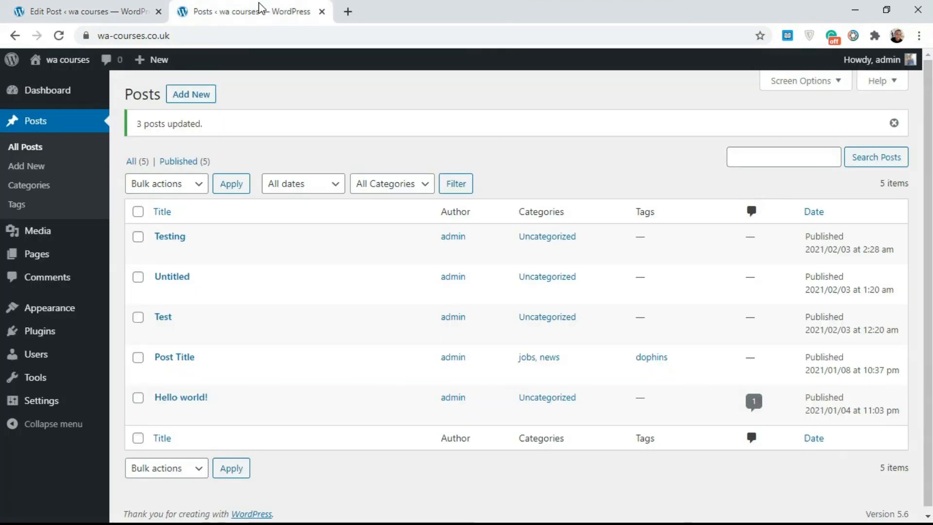